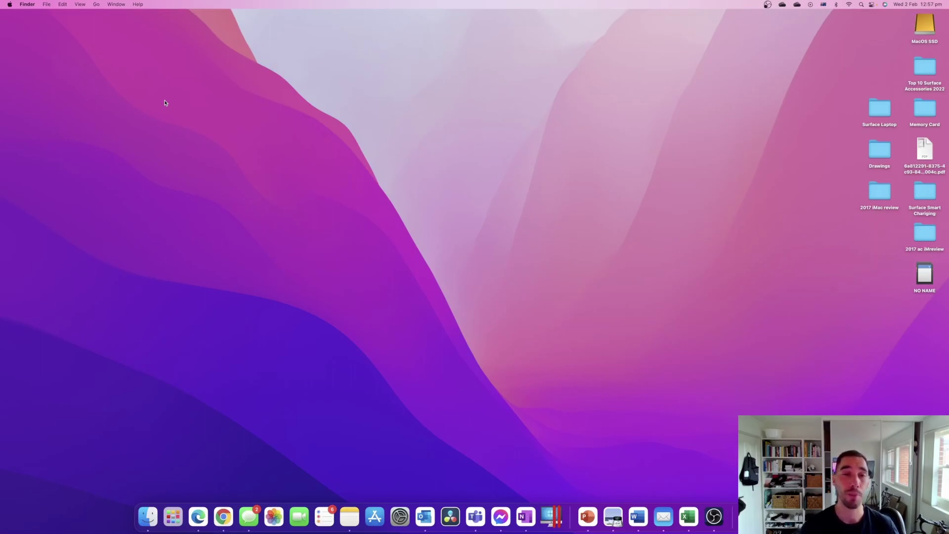
Launch Microsoft Edge and then Google Chrome from the Dock
{"action": "left_click", "coordinate": [194, 518]}
{"action": "left_click", "coordinate": [224, 517]}
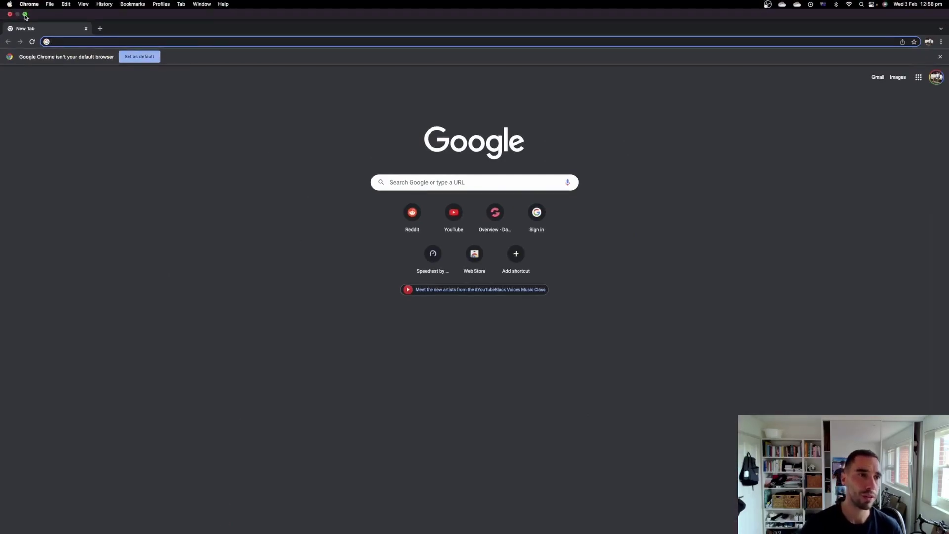
Take Chrome out of full screen and tile it to the right half of the screen
{"action": "left_click", "coordinate": [25, 18]}
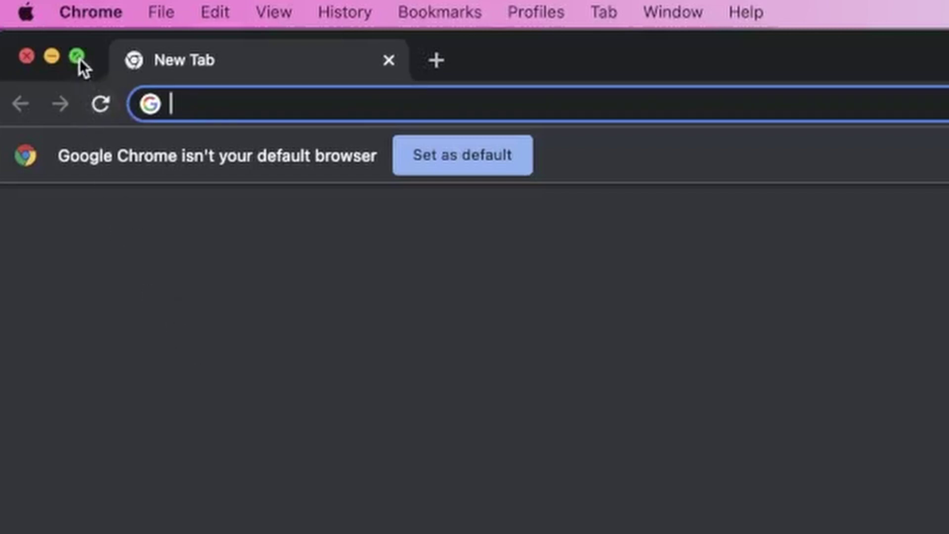
{"action": "mouse_move", "coordinate": [80, 62]}
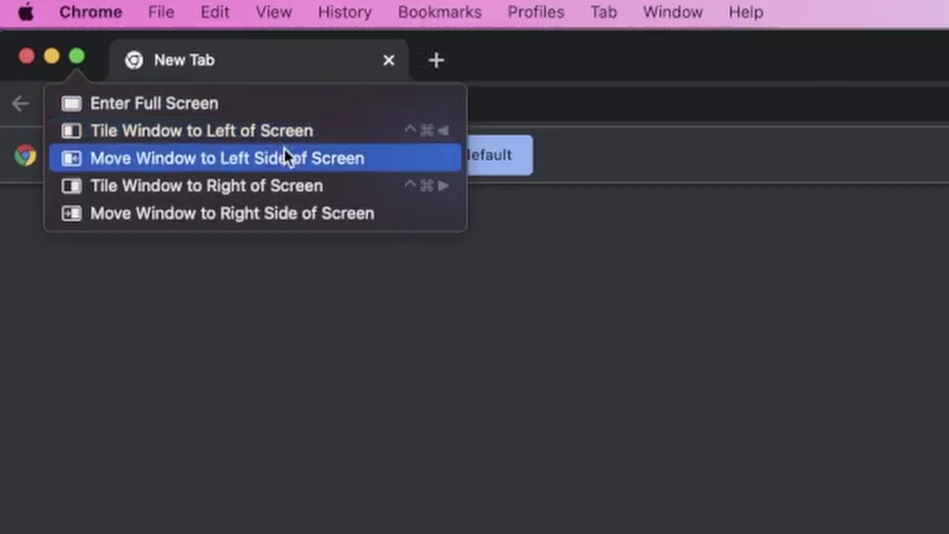
{"action": "left_click", "coordinate": [291, 186]}
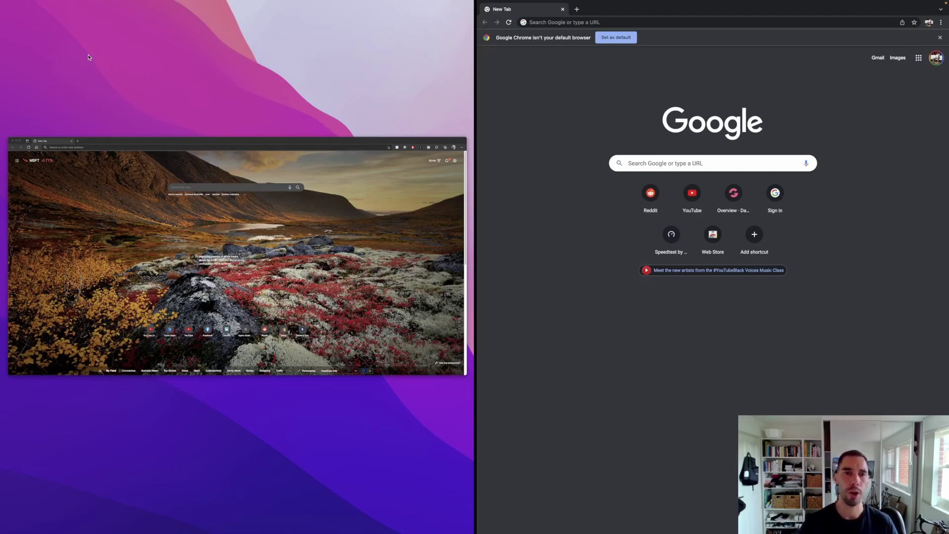
Place Edge in the left half beside Chrome, then expand Edge to fill the whole screen
{"action": "left_click", "coordinate": [165, 244]}
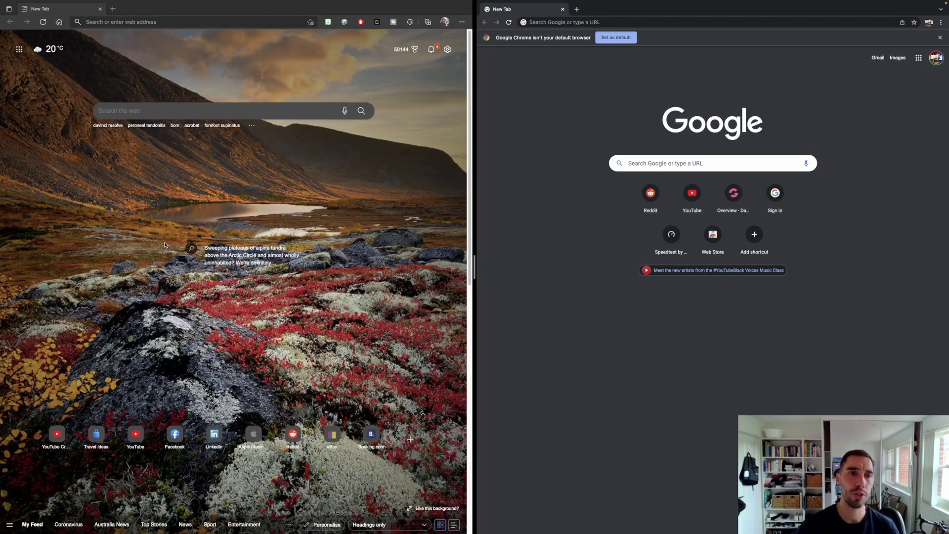
{"action": "mouse_move", "coordinate": [169, 2]}
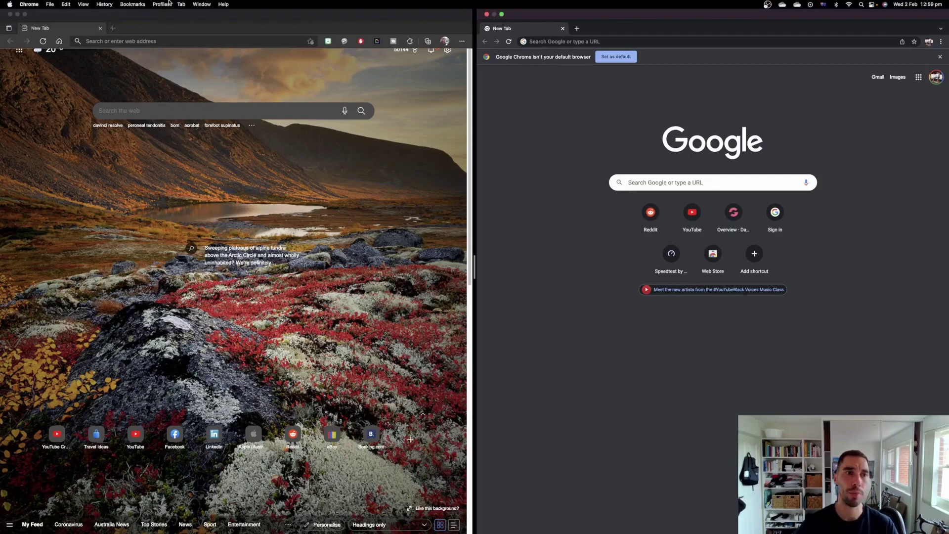
{"action": "left_click", "coordinate": [25, 15]}
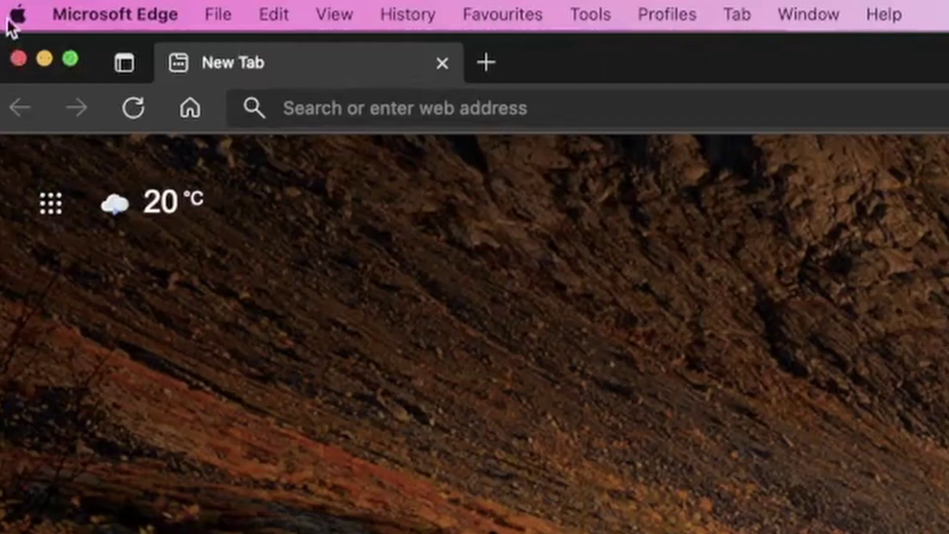
Open System Preferences > Keyboard > Shortcuts and show the App Shortcuts category
{"action": "left_click", "coordinate": [12, 20]}
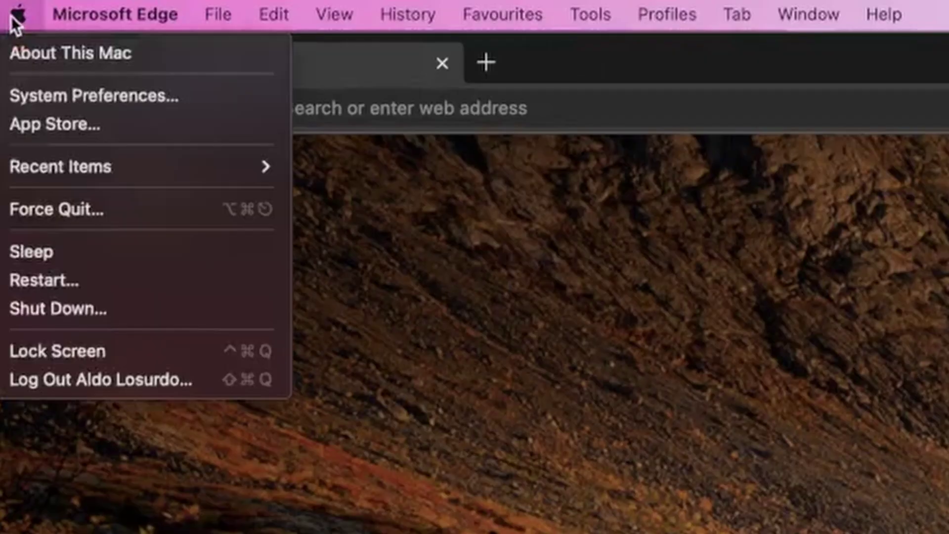
{"action": "left_click", "coordinate": [98, 94]}
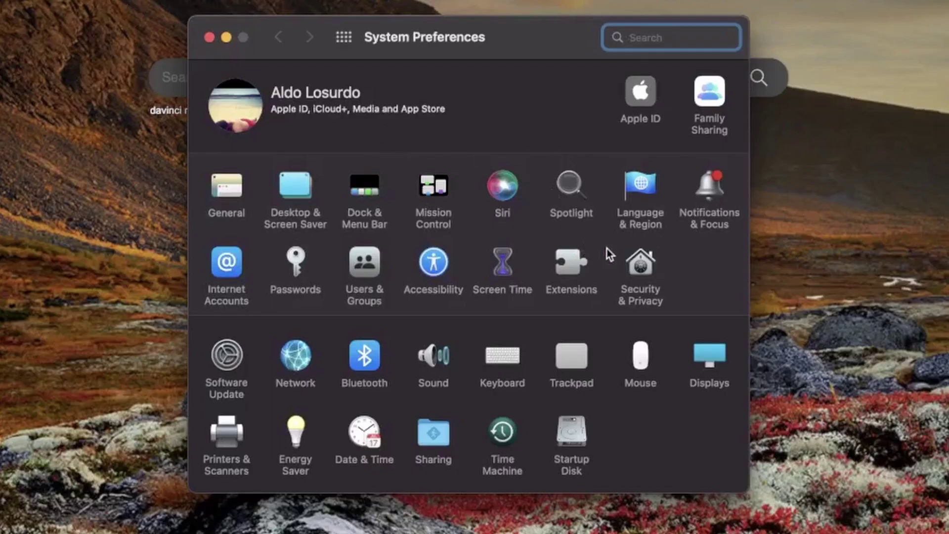
{"action": "left_click", "coordinate": [512, 356]}
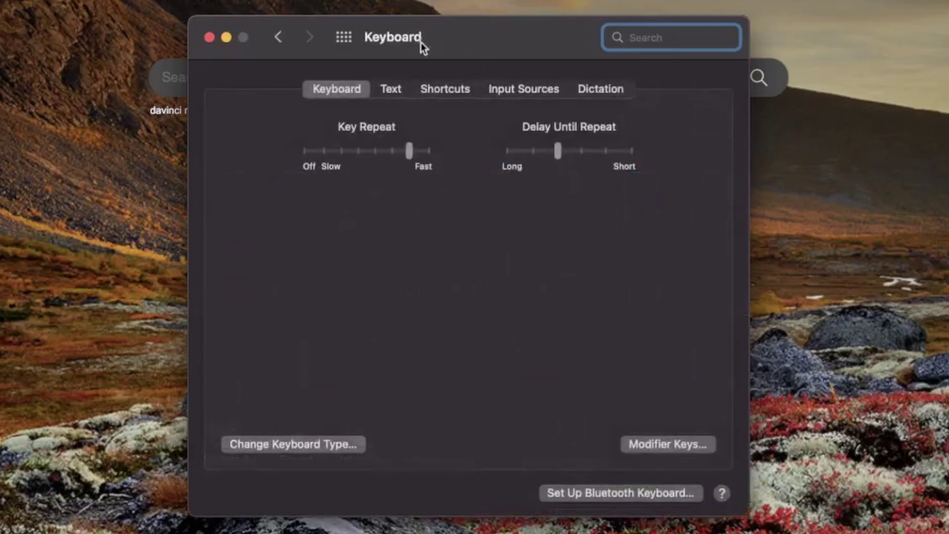
{"action": "left_click", "coordinate": [443, 92]}
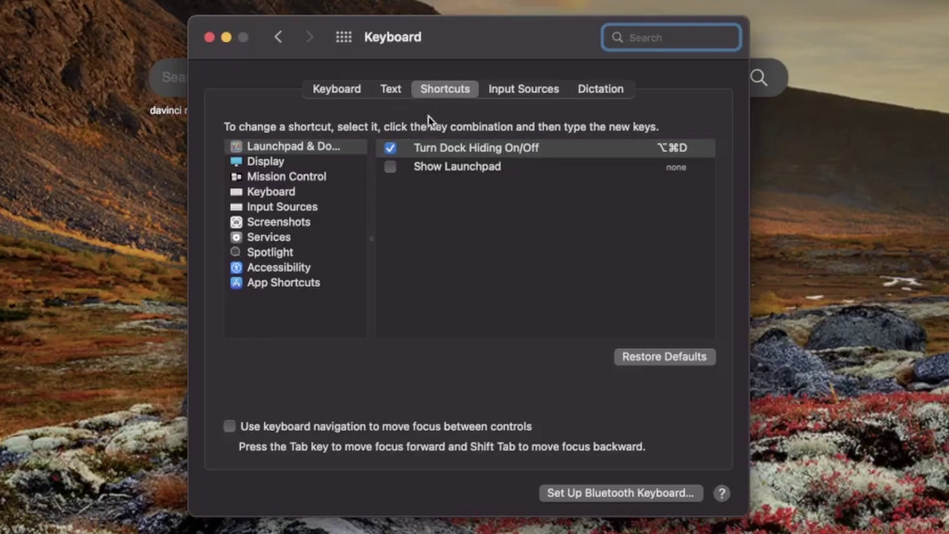
{"action": "left_click", "coordinate": [302, 143]}
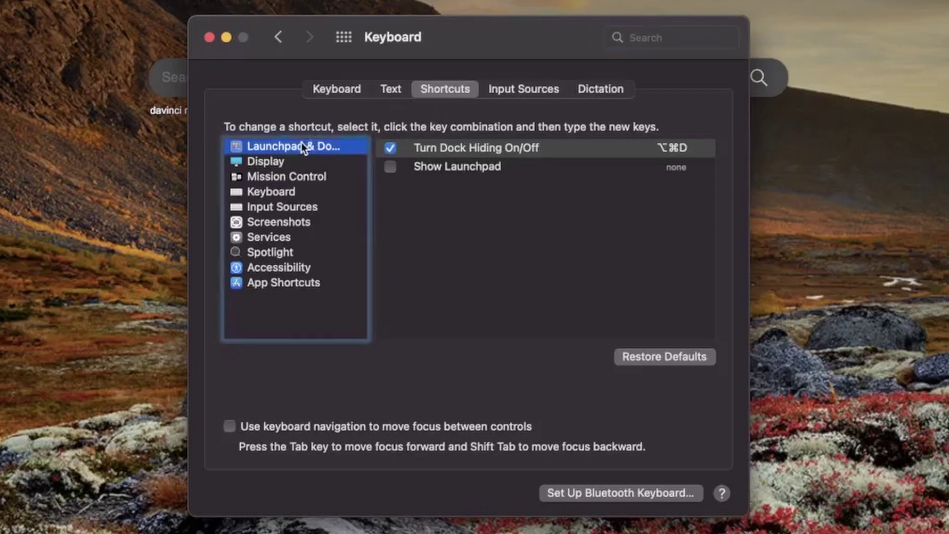
{"action": "left_click", "coordinate": [301, 284]}
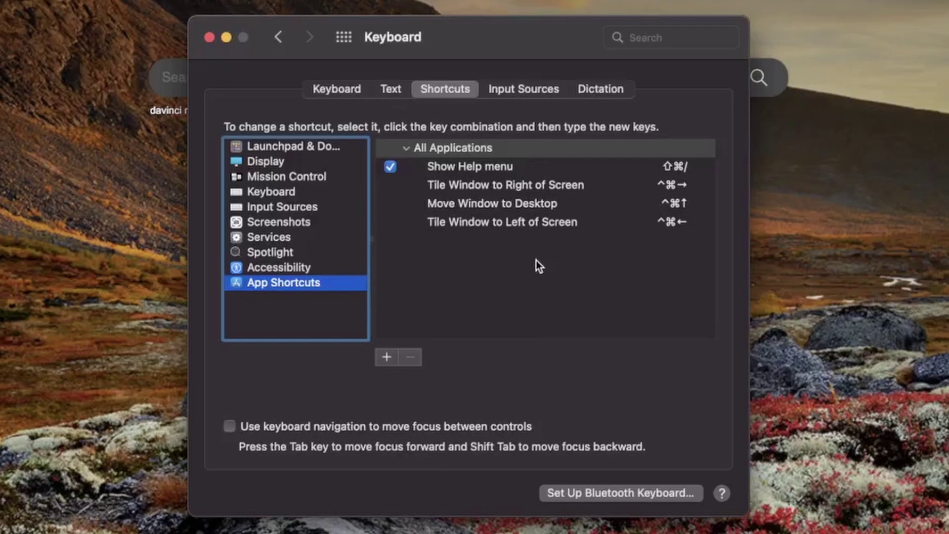
Delete the existing Tile Window to Left of Screen shortcut and begin adding a new app shortcut
{"action": "left_click", "coordinate": [526, 222]}
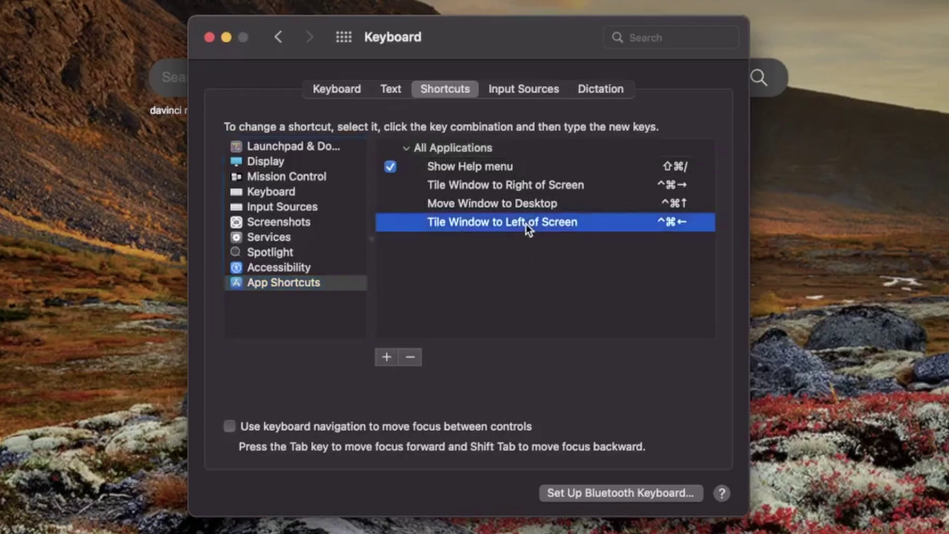
{"action": "left_click", "coordinate": [415, 363]}
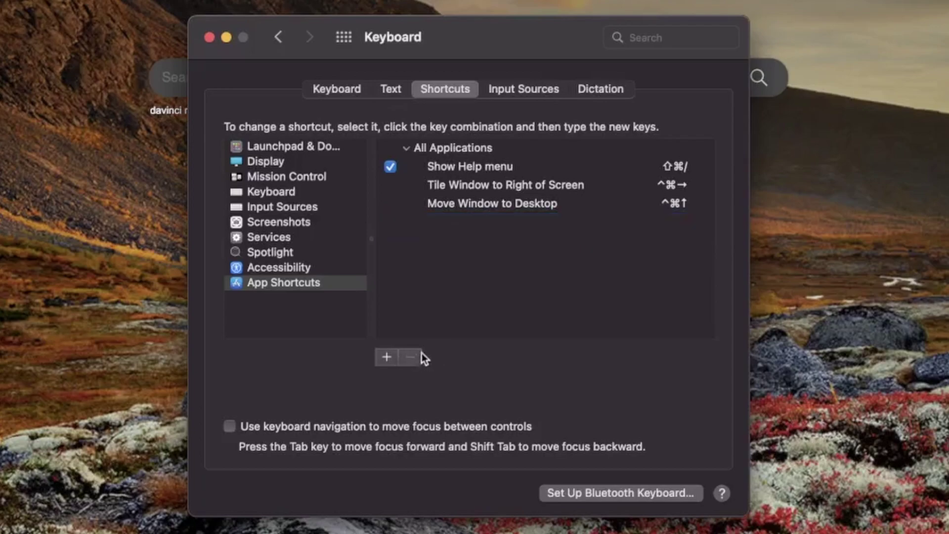
{"action": "left_click", "coordinate": [387, 357]}
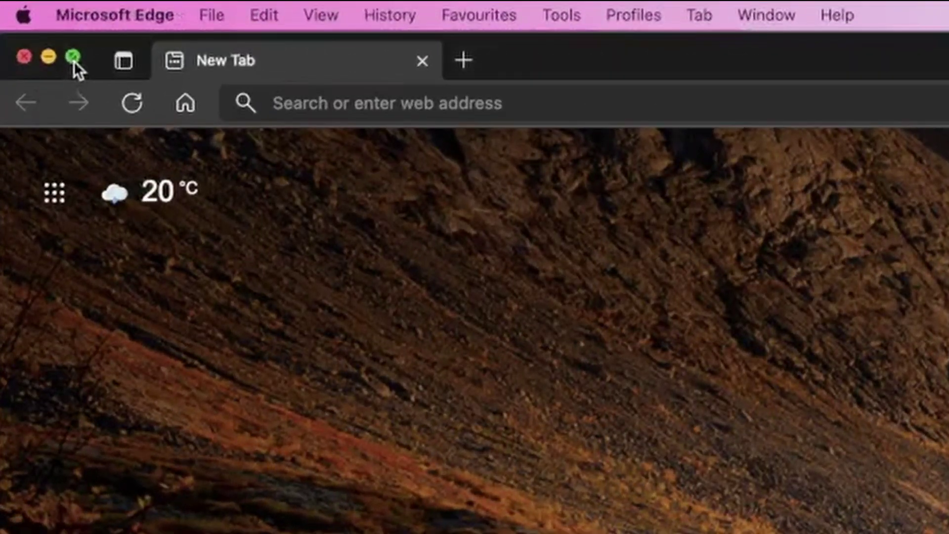
{"action": "mouse_move", "coordinate": [24, 35]}
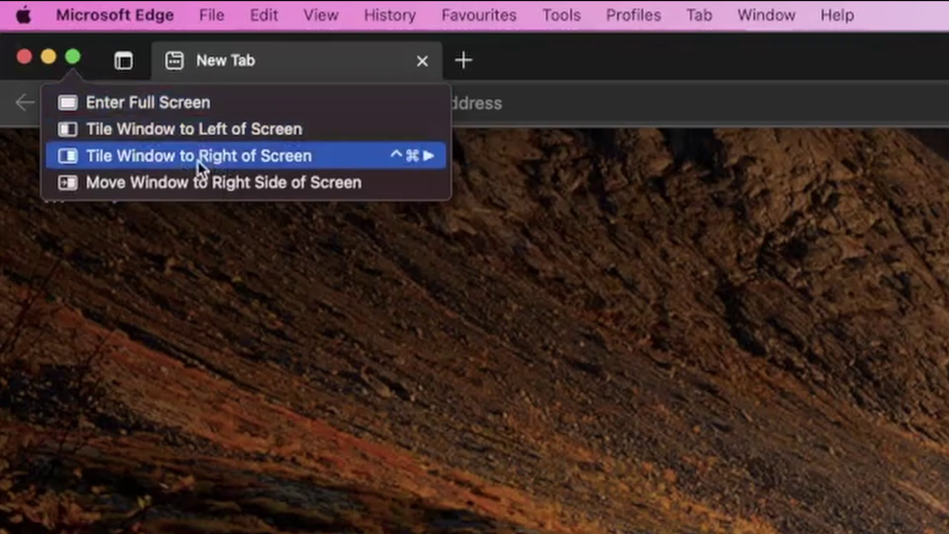
Add an all-applications shortcut ^⌘← for the 'Tile Window to Left of Screen' menu command
{"action": "left_click", "coordinate": [196, 135]}
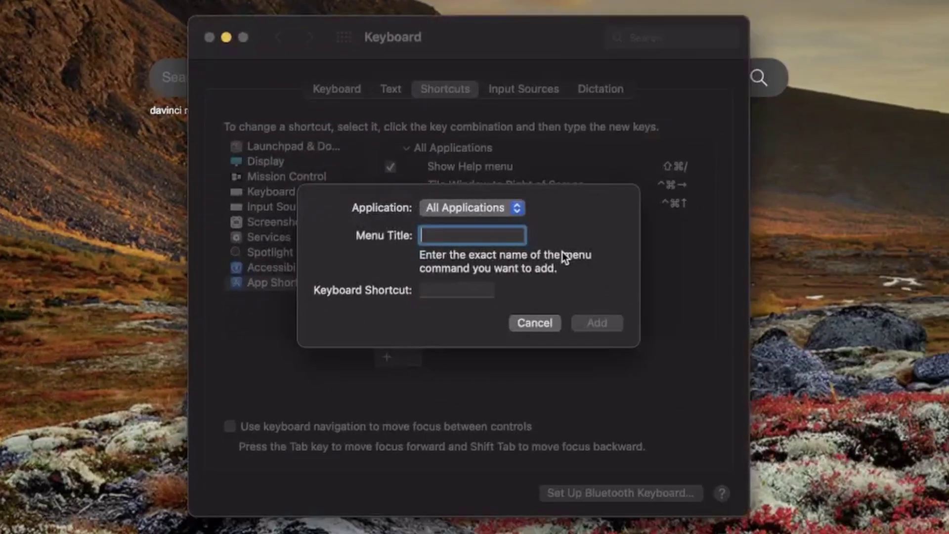
{"action": "type", "text": "Tile Win"}
{"action": "type", "text": "dow to Lef"}
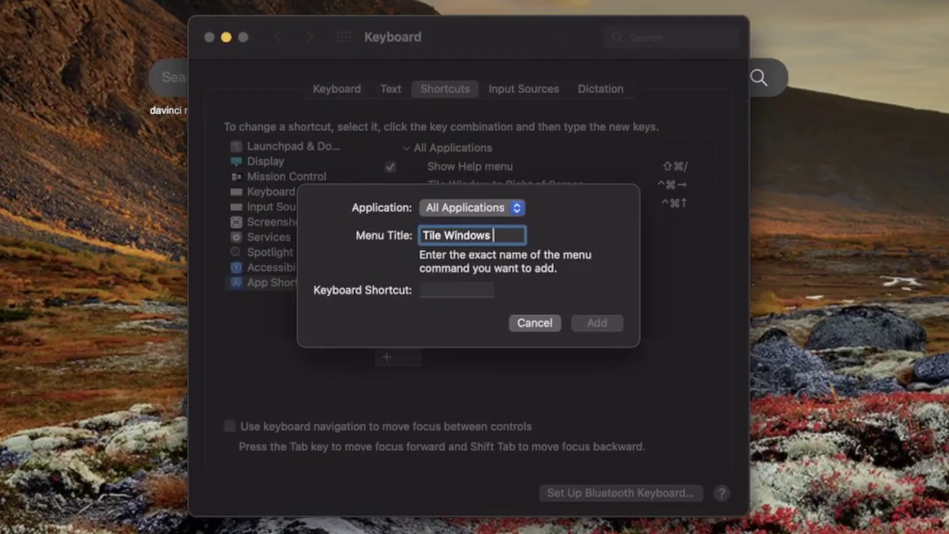
{"action": "type", "text": "t of Screen"}
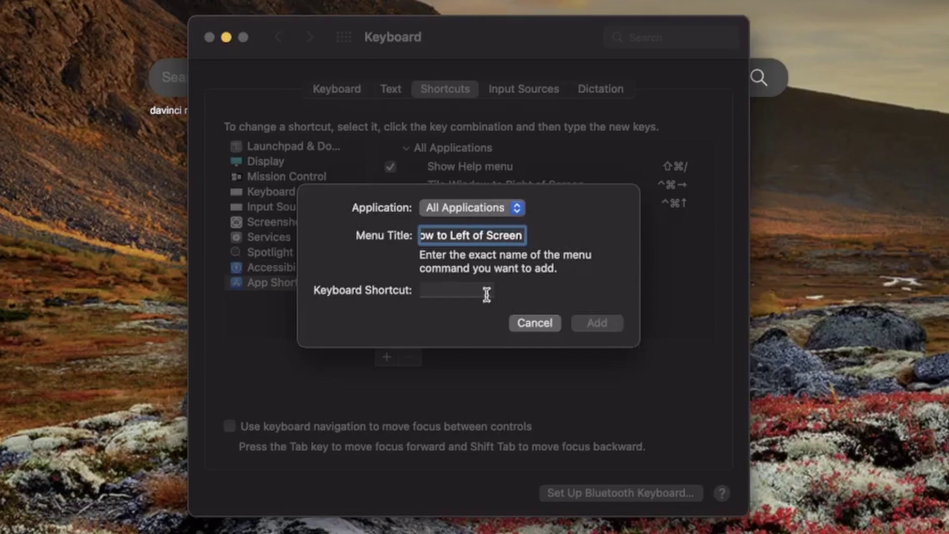
{"action": "left_click", "coordinate": [462, 291]}
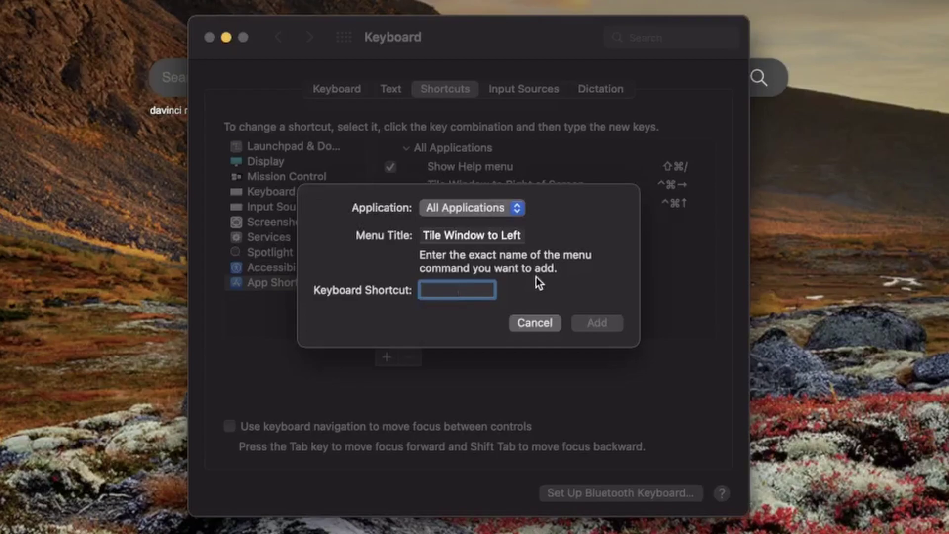
{"action": "key", "text": "ctrl+super+Left"}
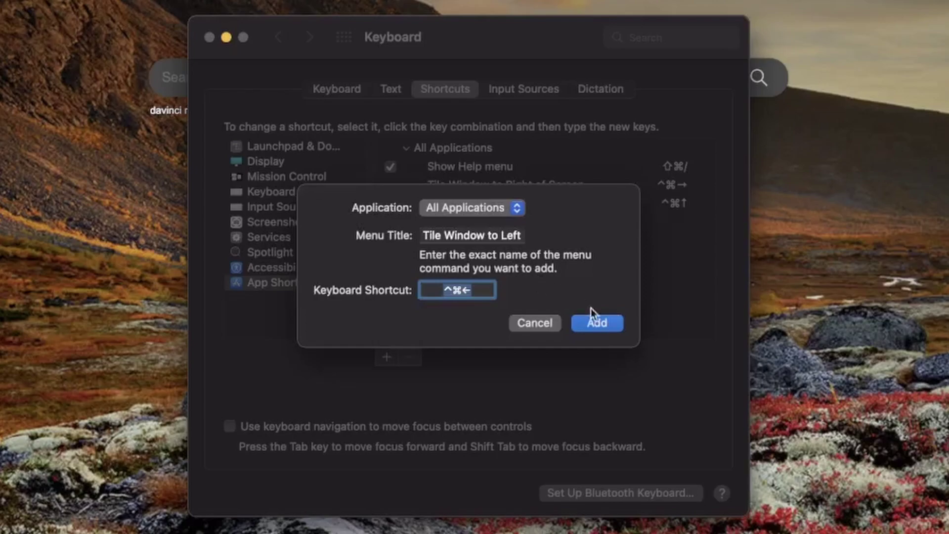
{"action": "left_click", "coordinate": [597, 324]}
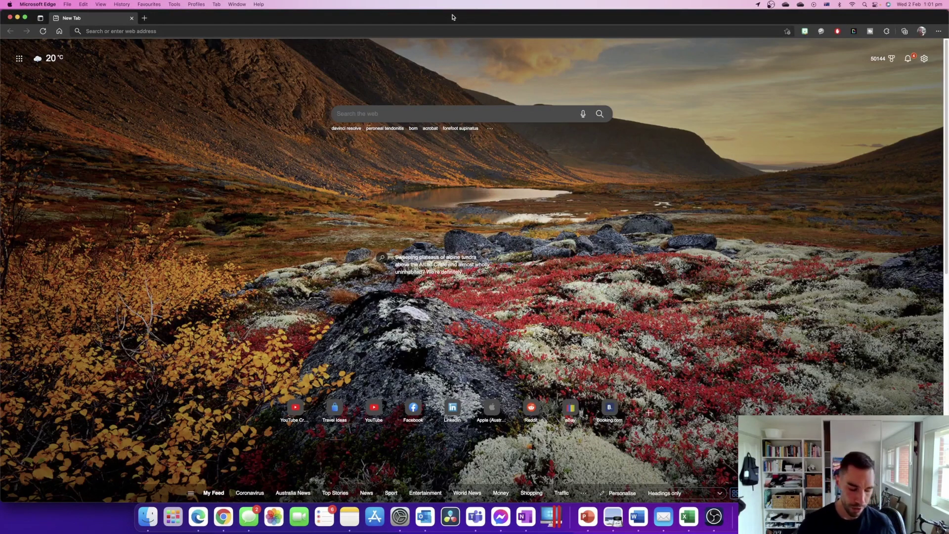
Use the tiling shortcuts to put Edge on the left and Chrome on the right in Split View
{"action": "key", "text": "ctrl+alt+Left"}
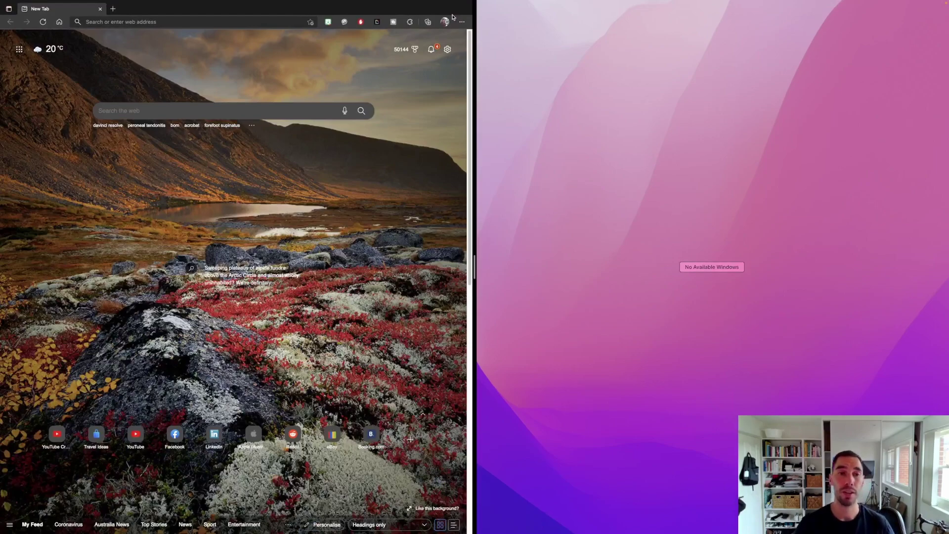
{"action": "left_click", "coordinate": [657, 221]}
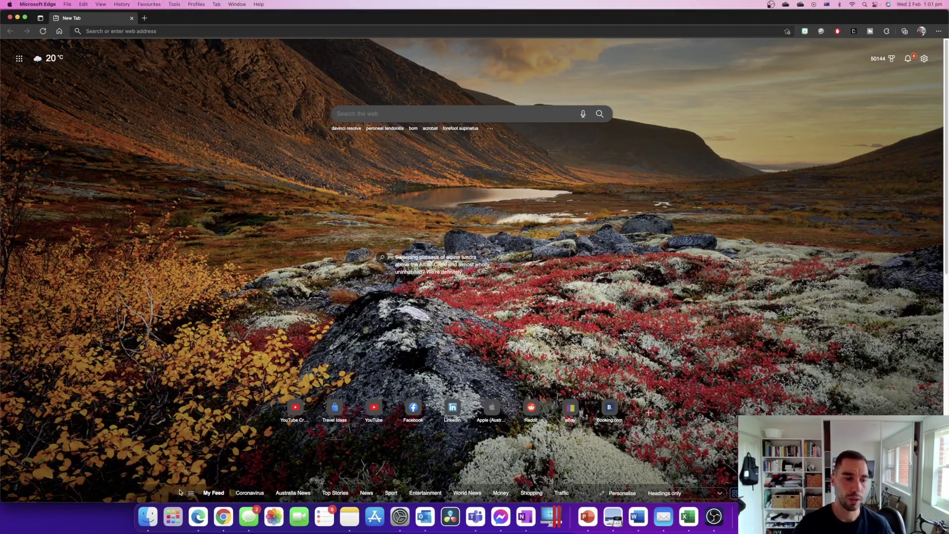
{"action": "left_click", "coordinate": [223, 516]}
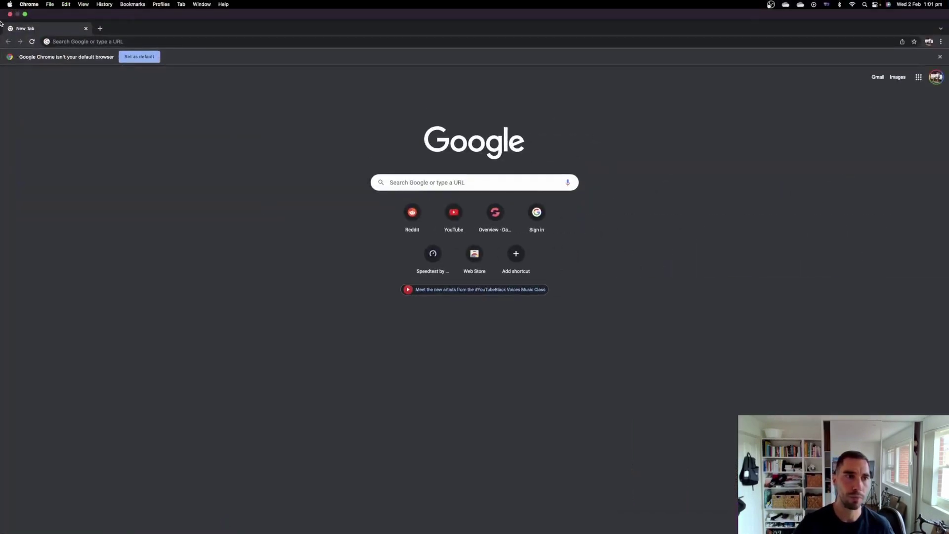
{"action": "left_click", "coordinate": [25, 14]}
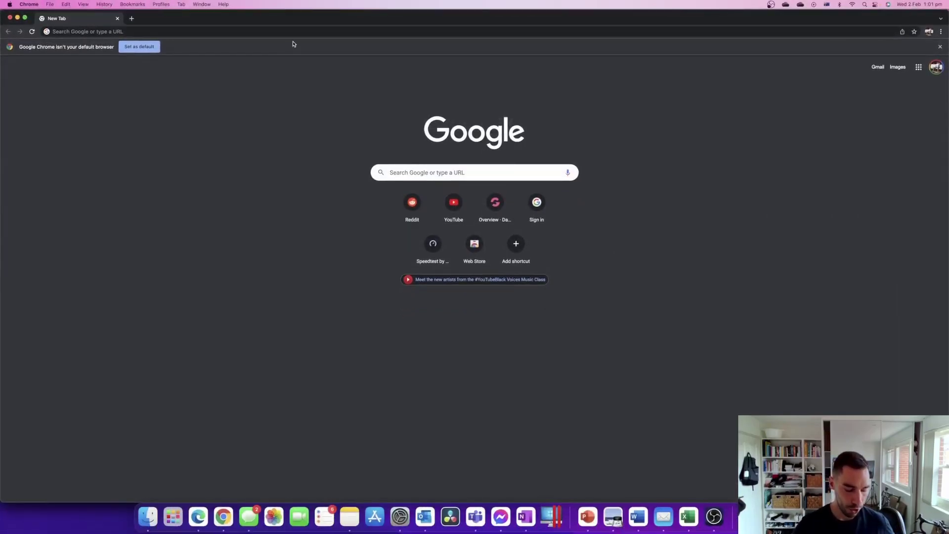
{"action": "key", "text": "ctrl+super+Right"}
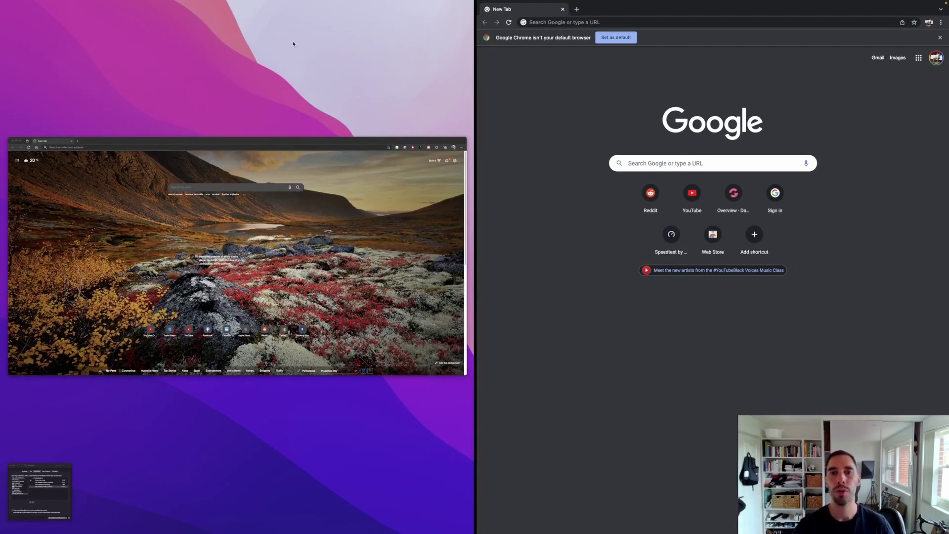
{"action": "left_click", "coordinate": [333, 288]}
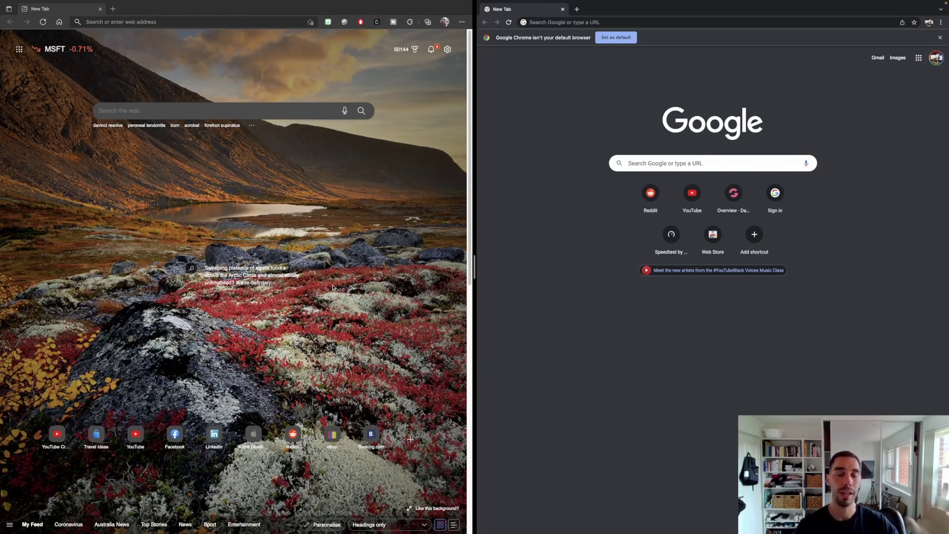
{"action": "left_click", "coordinate": [294, 207]}
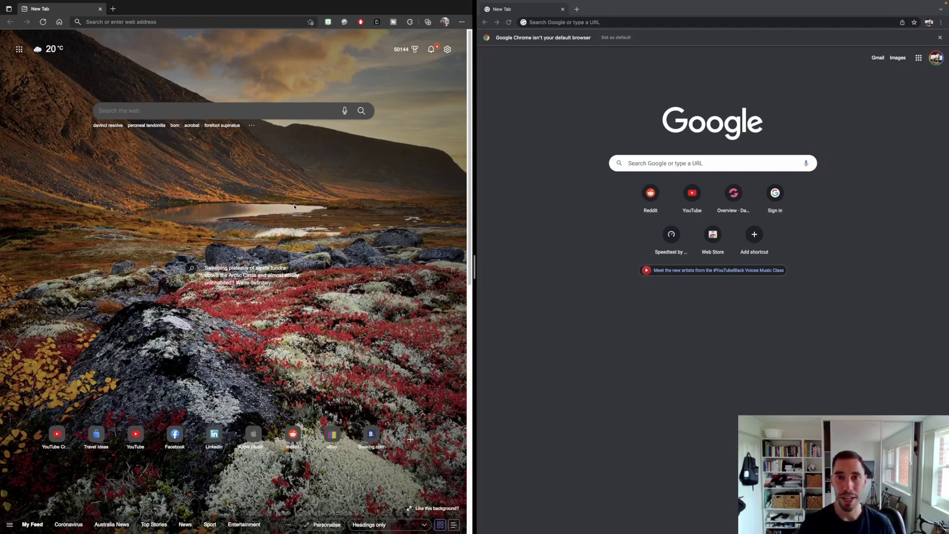
Switch from the split browsers back to System Preferences with Command-Tab
{"action": "mouse_move", "coordinate": [45, 16]}
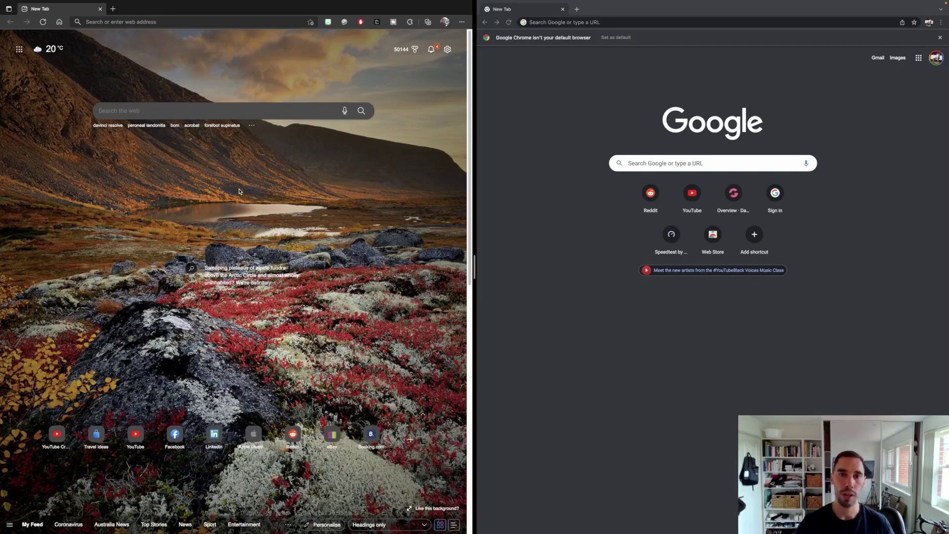
{"action": "key", "text": "super+Tab"}
{"action": "key", "text": "super+Tab"}
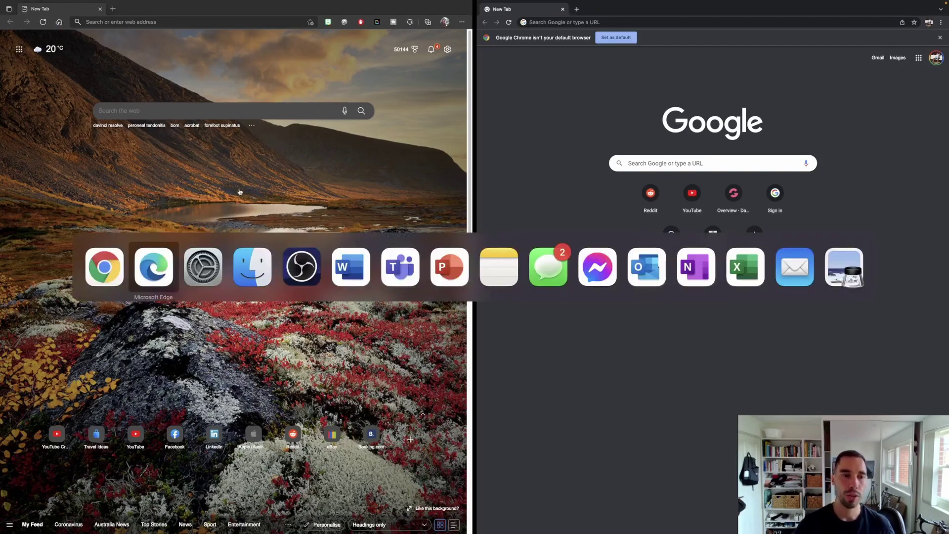
{"action": "key", "text": "super+Tab"}
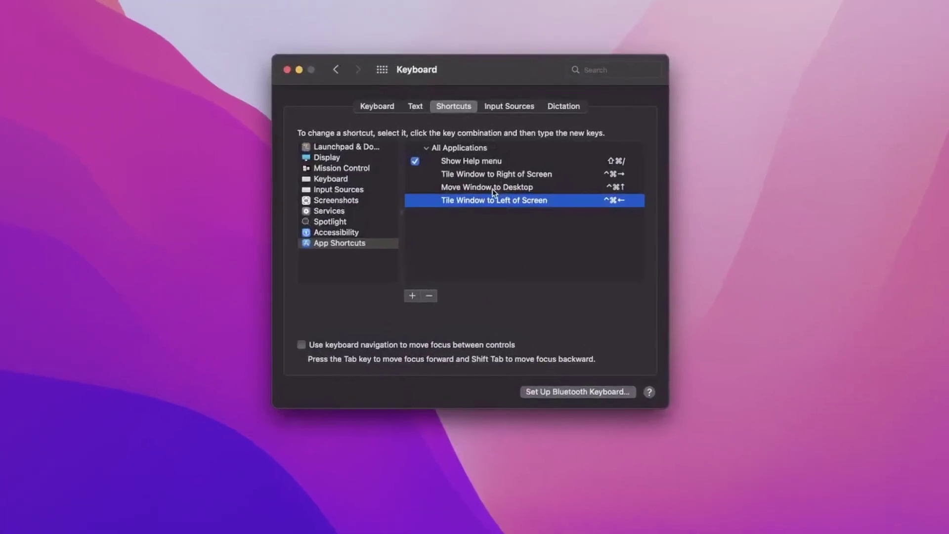
Return to the Edge–Chrome split view and leave it with ^⌘F so Edge fills the screen
{"action": "left_click", "coordinate": [481, 171]}
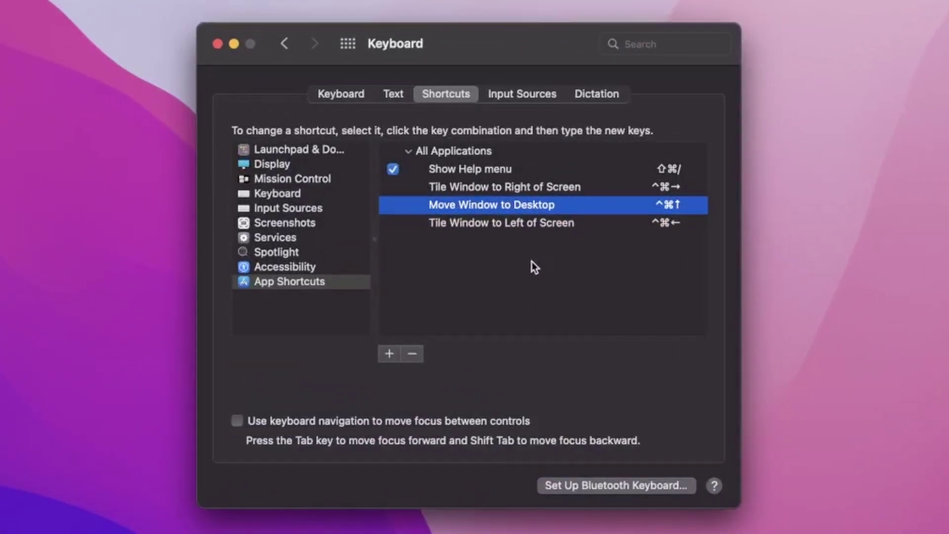
{"action": "key", "text": "super+Tab"}
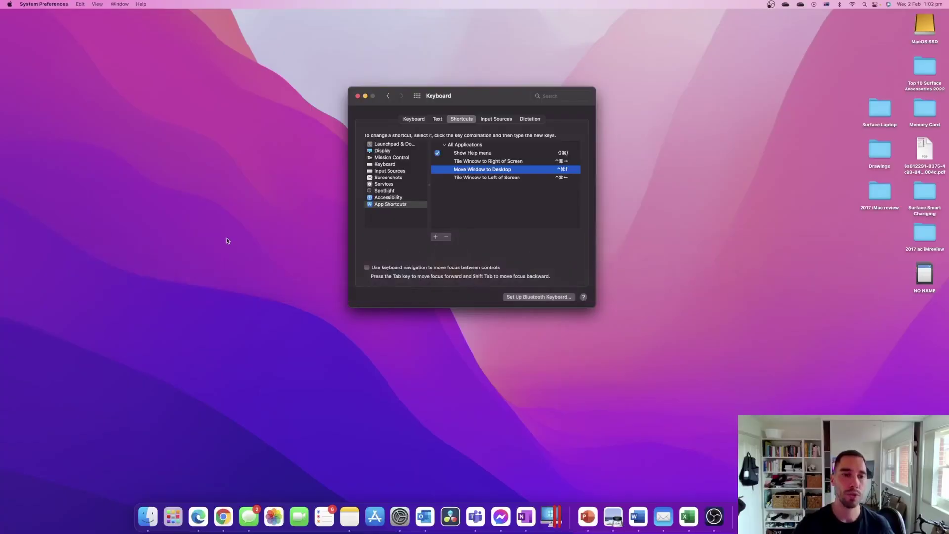
{"action": "key", "text": "super+Tab"}
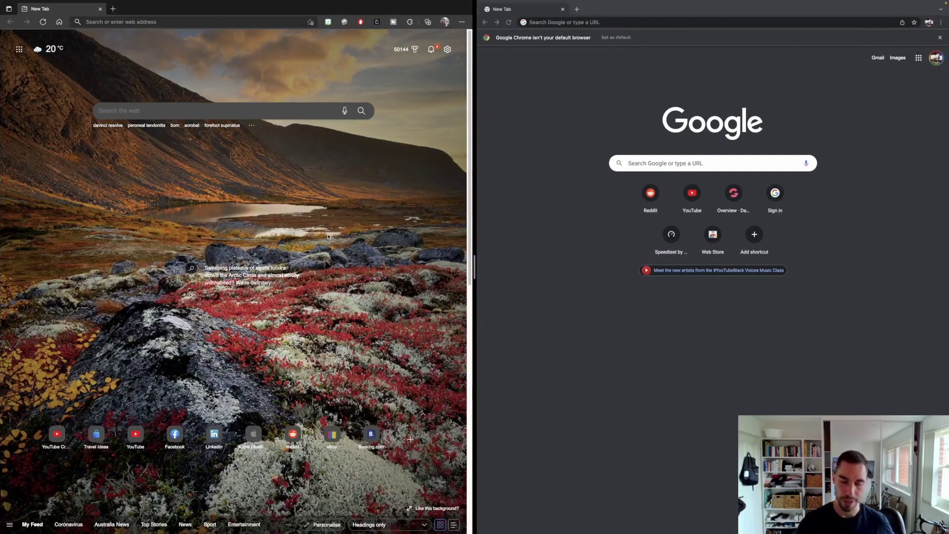
{"action": "key", "text": "ctrl+super+f"}
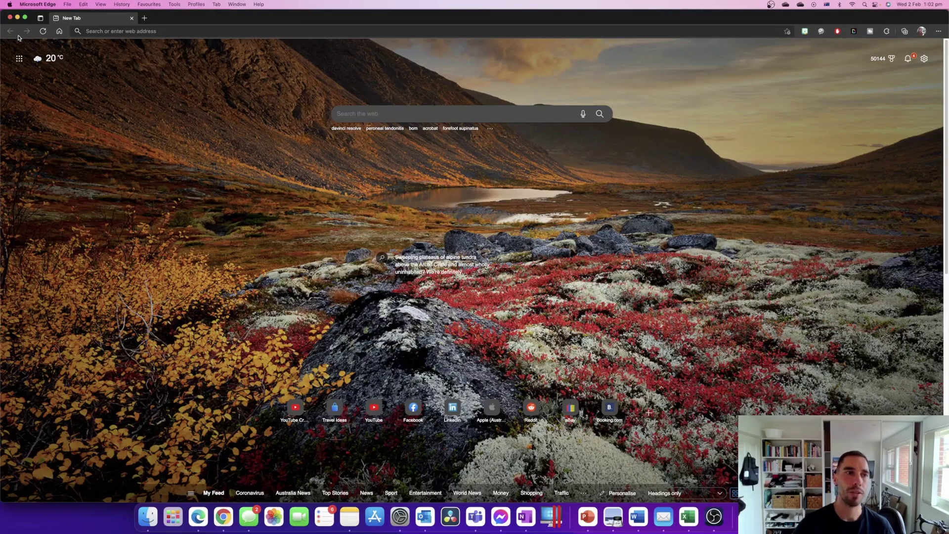
{"action": "mouse_move", "coordinate": [26, 19]}
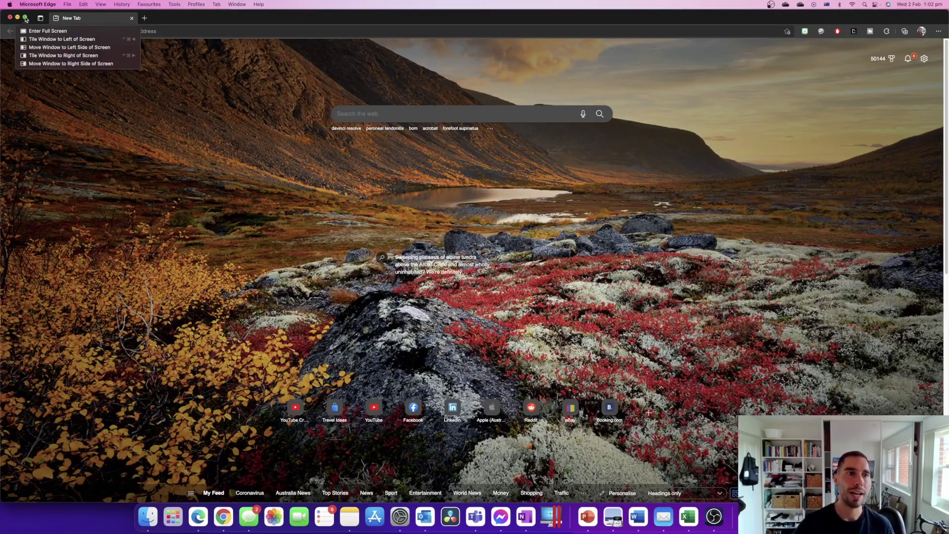